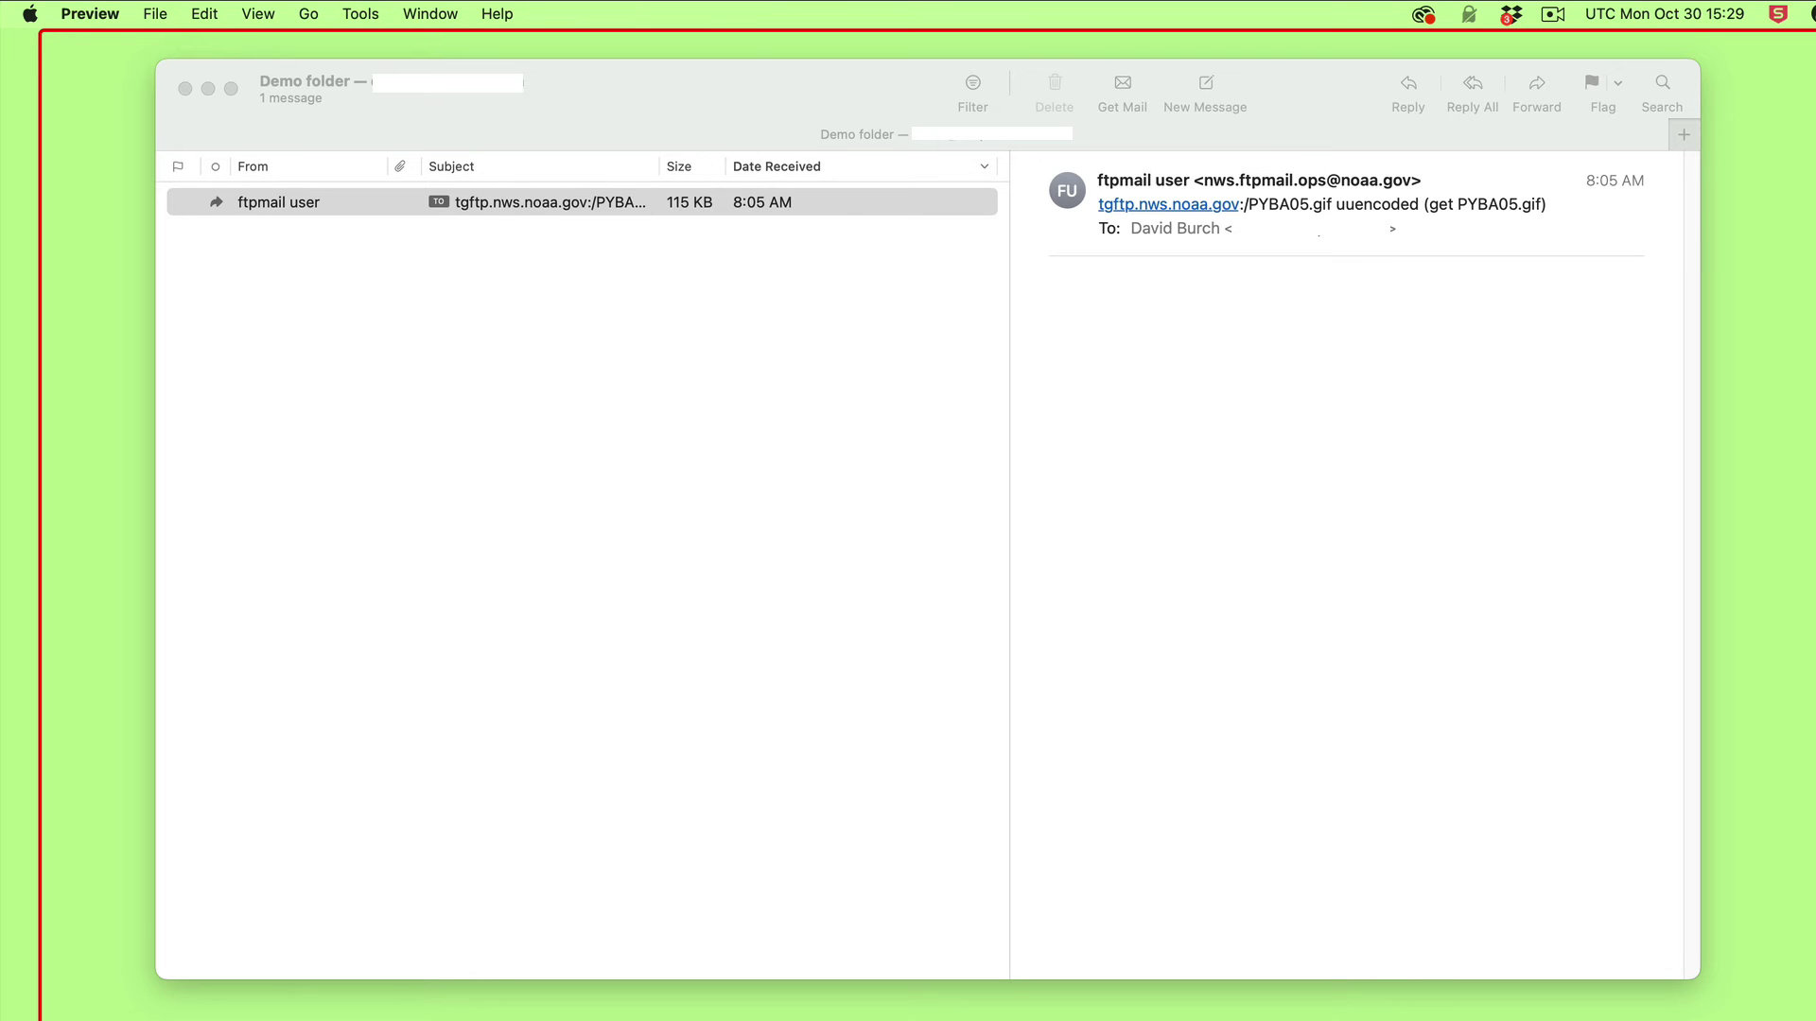
# Step: View the phone screenshot of the uuencoded message, then briefly open the ftpmail message in its own window
pyautogui.moveTo(1814, 52)
pyautogui.mouseDown()
pyautogui.moveTo(1176, 51)
pyautogui.moveTo(1193, 38)
pyautogui.mouseUp()
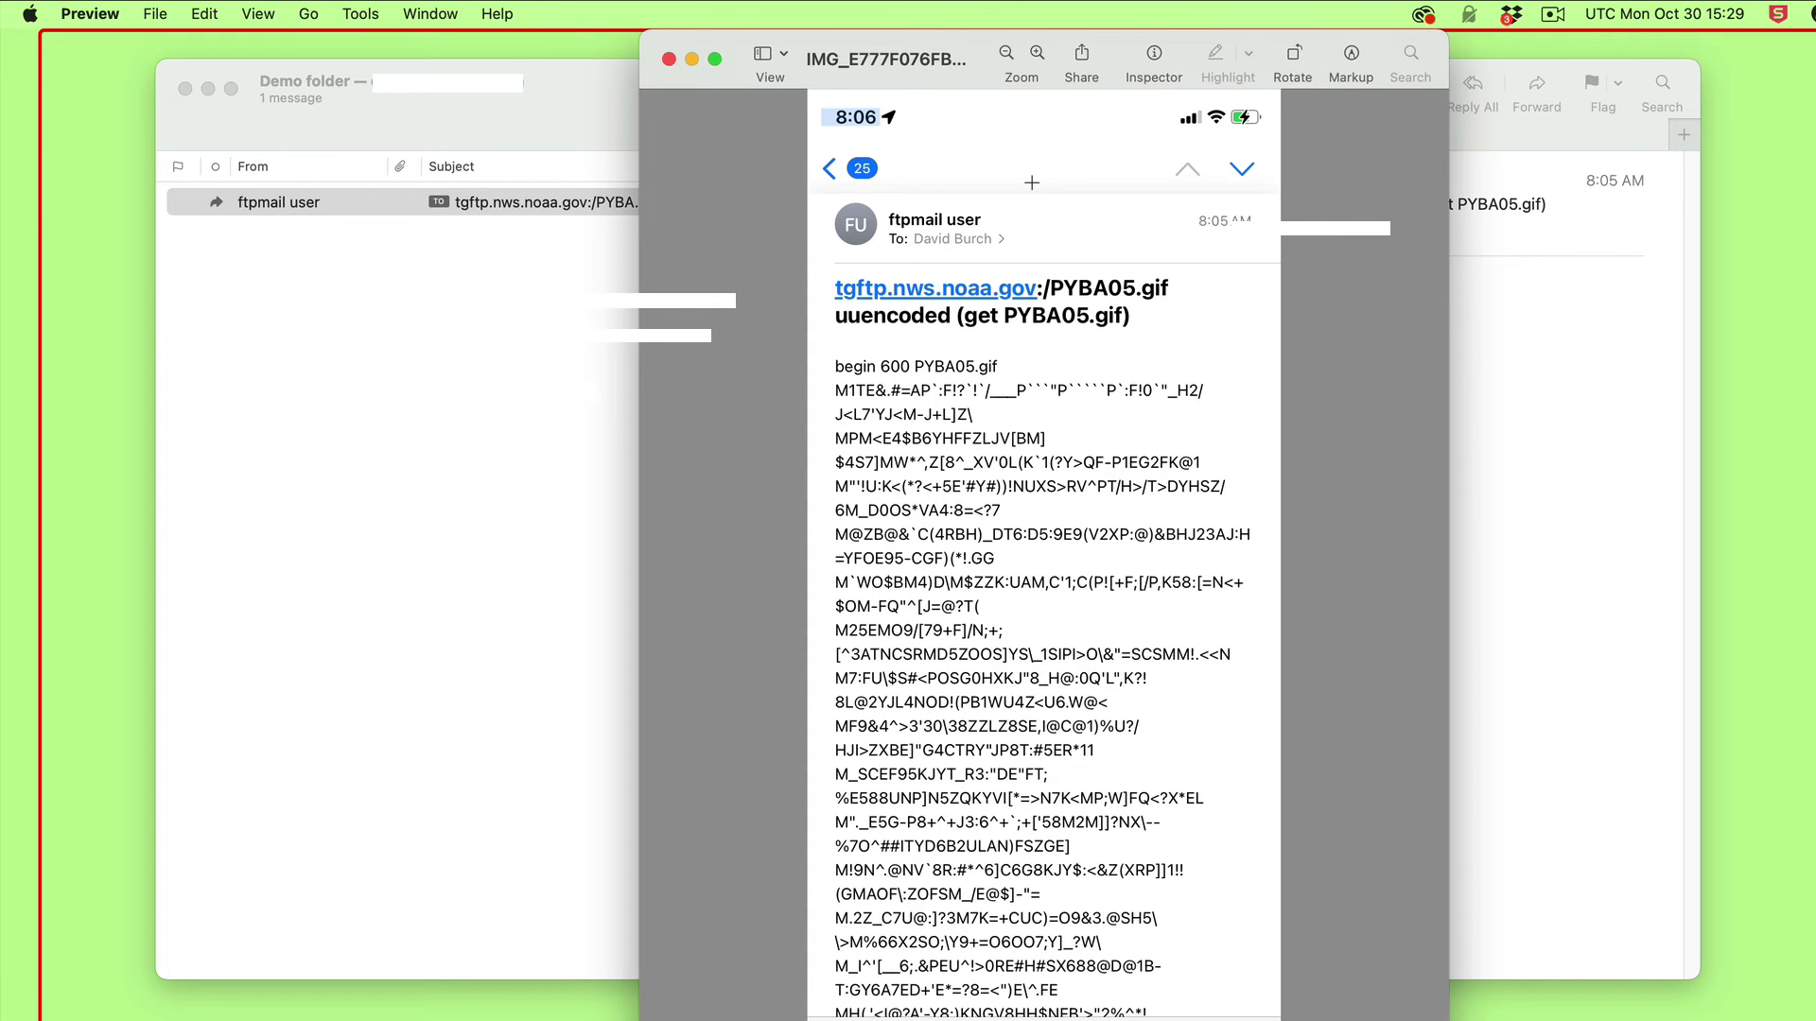
pyautogui.click(694, 54)
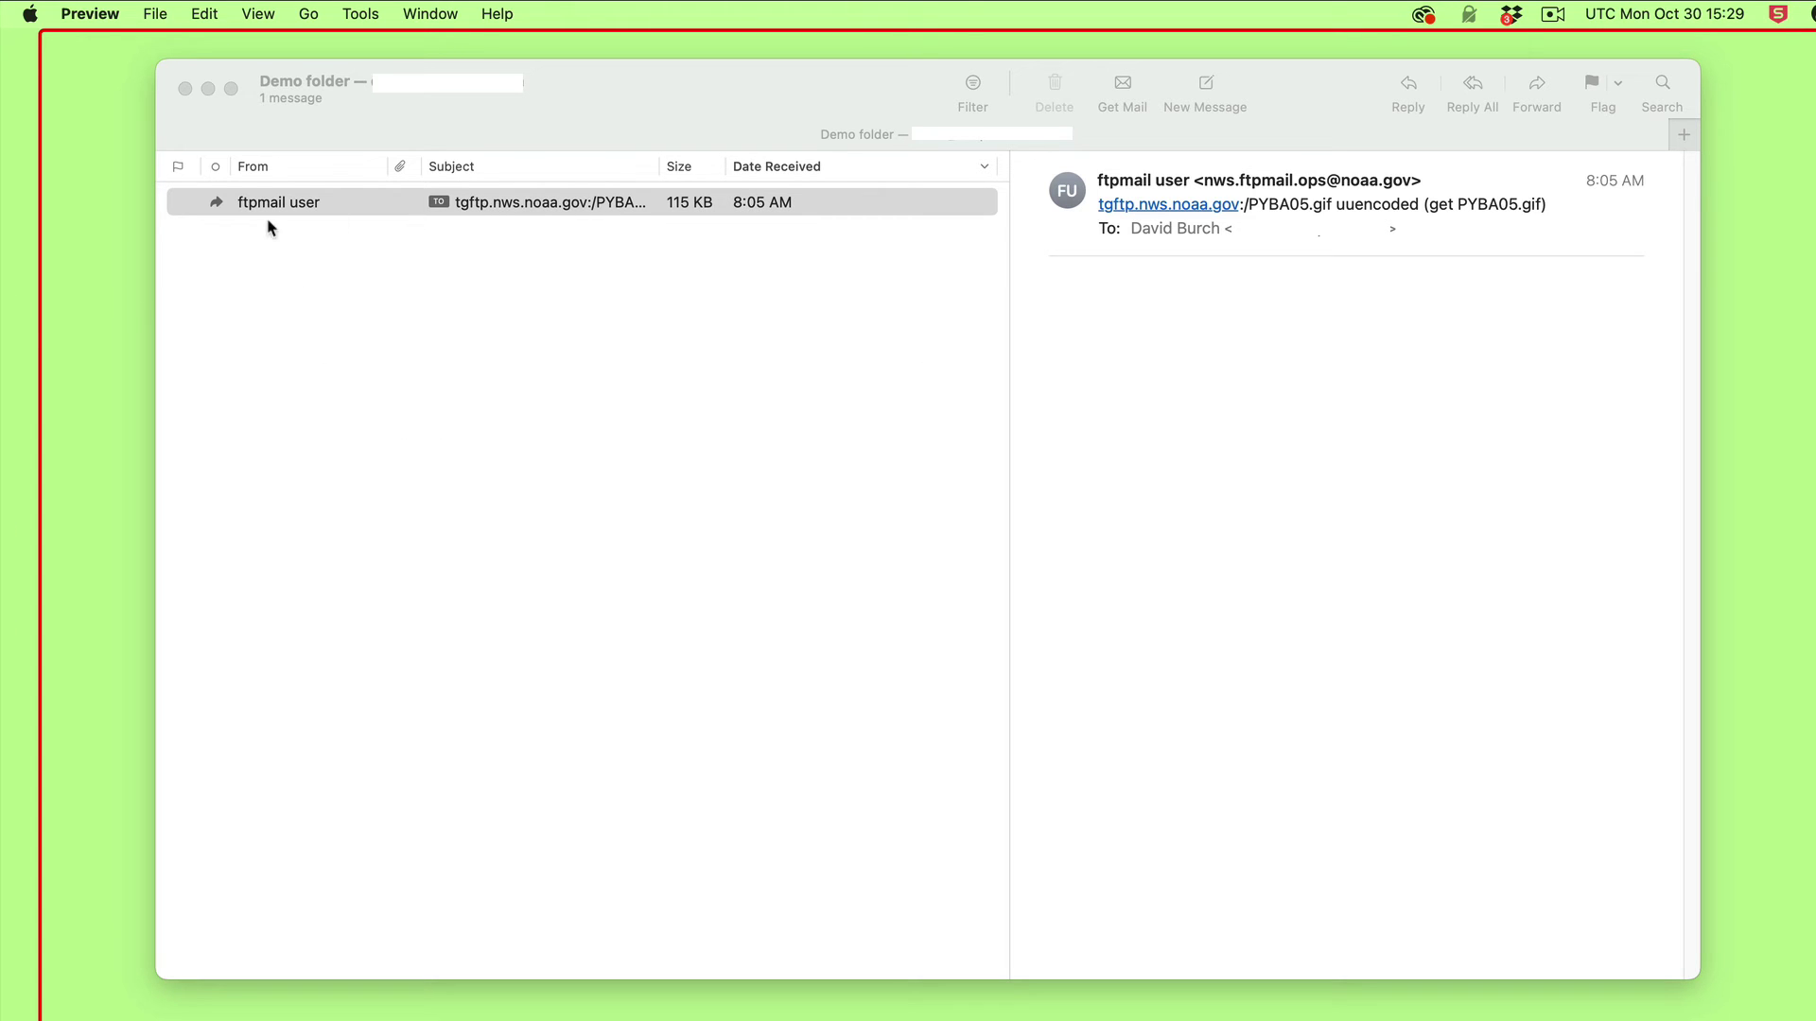
pyautogui.doubleClick(385, 201)
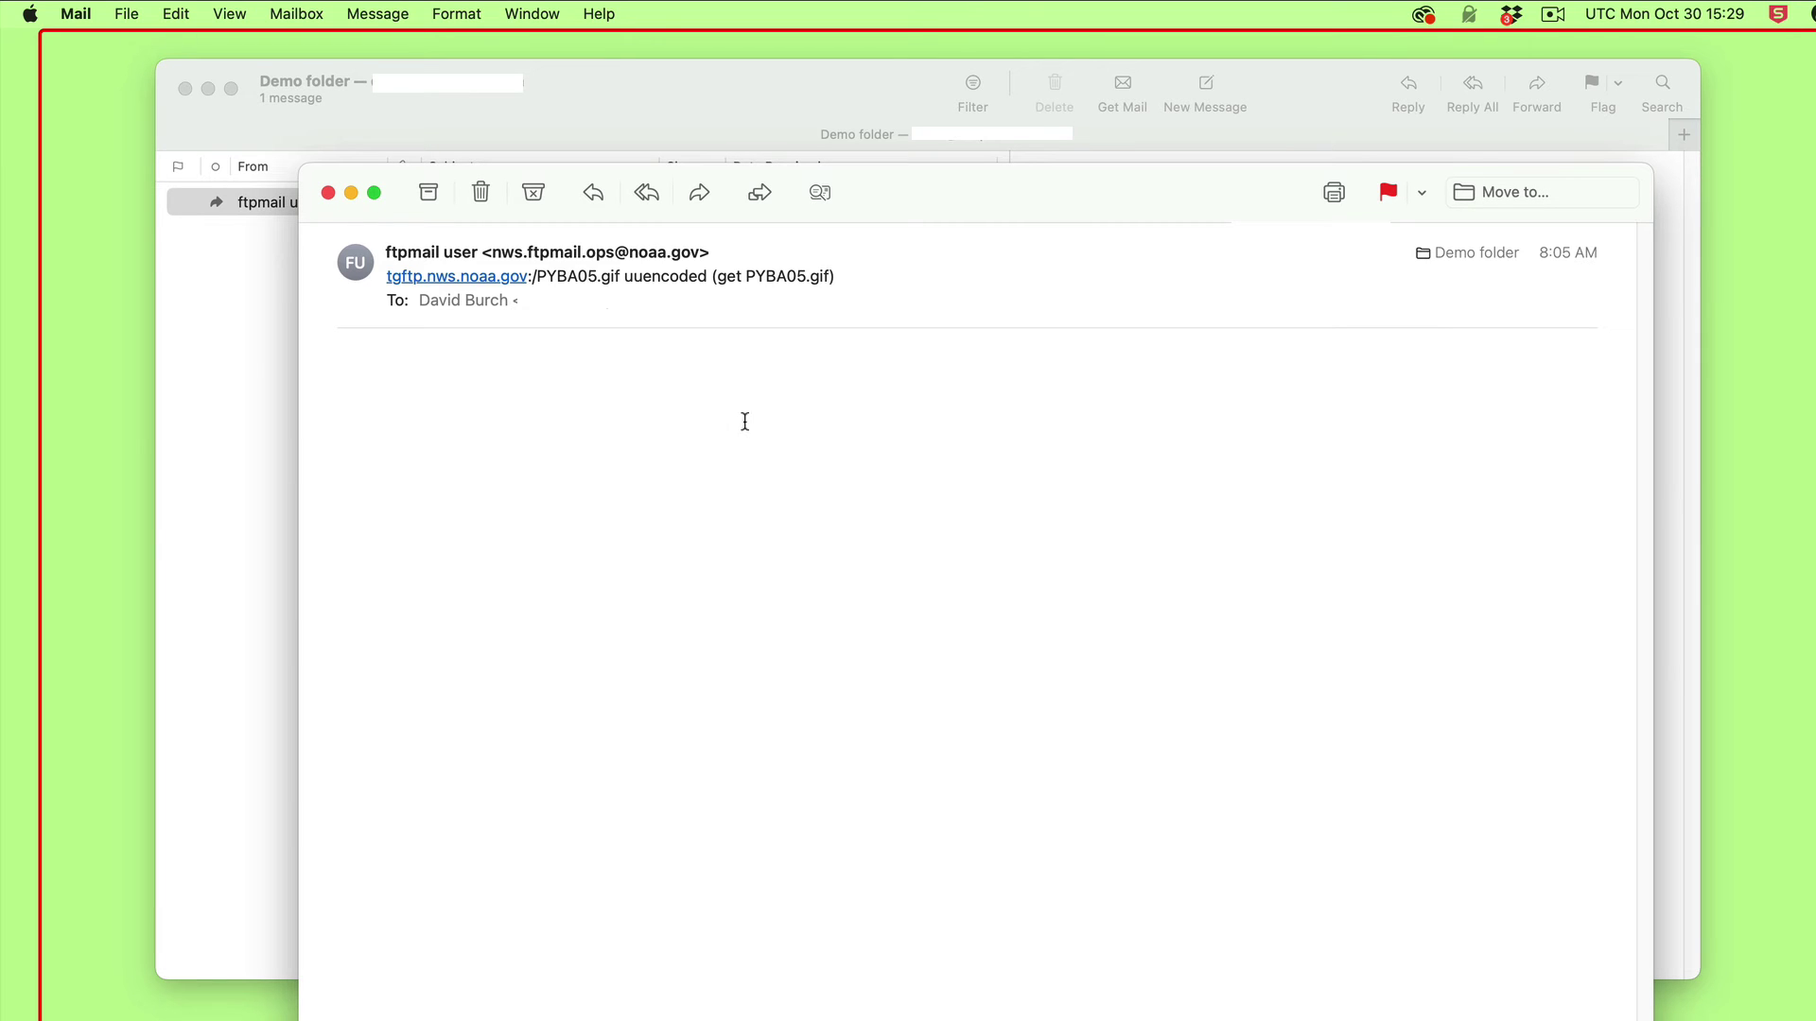
pyautogui.click(327, 194)
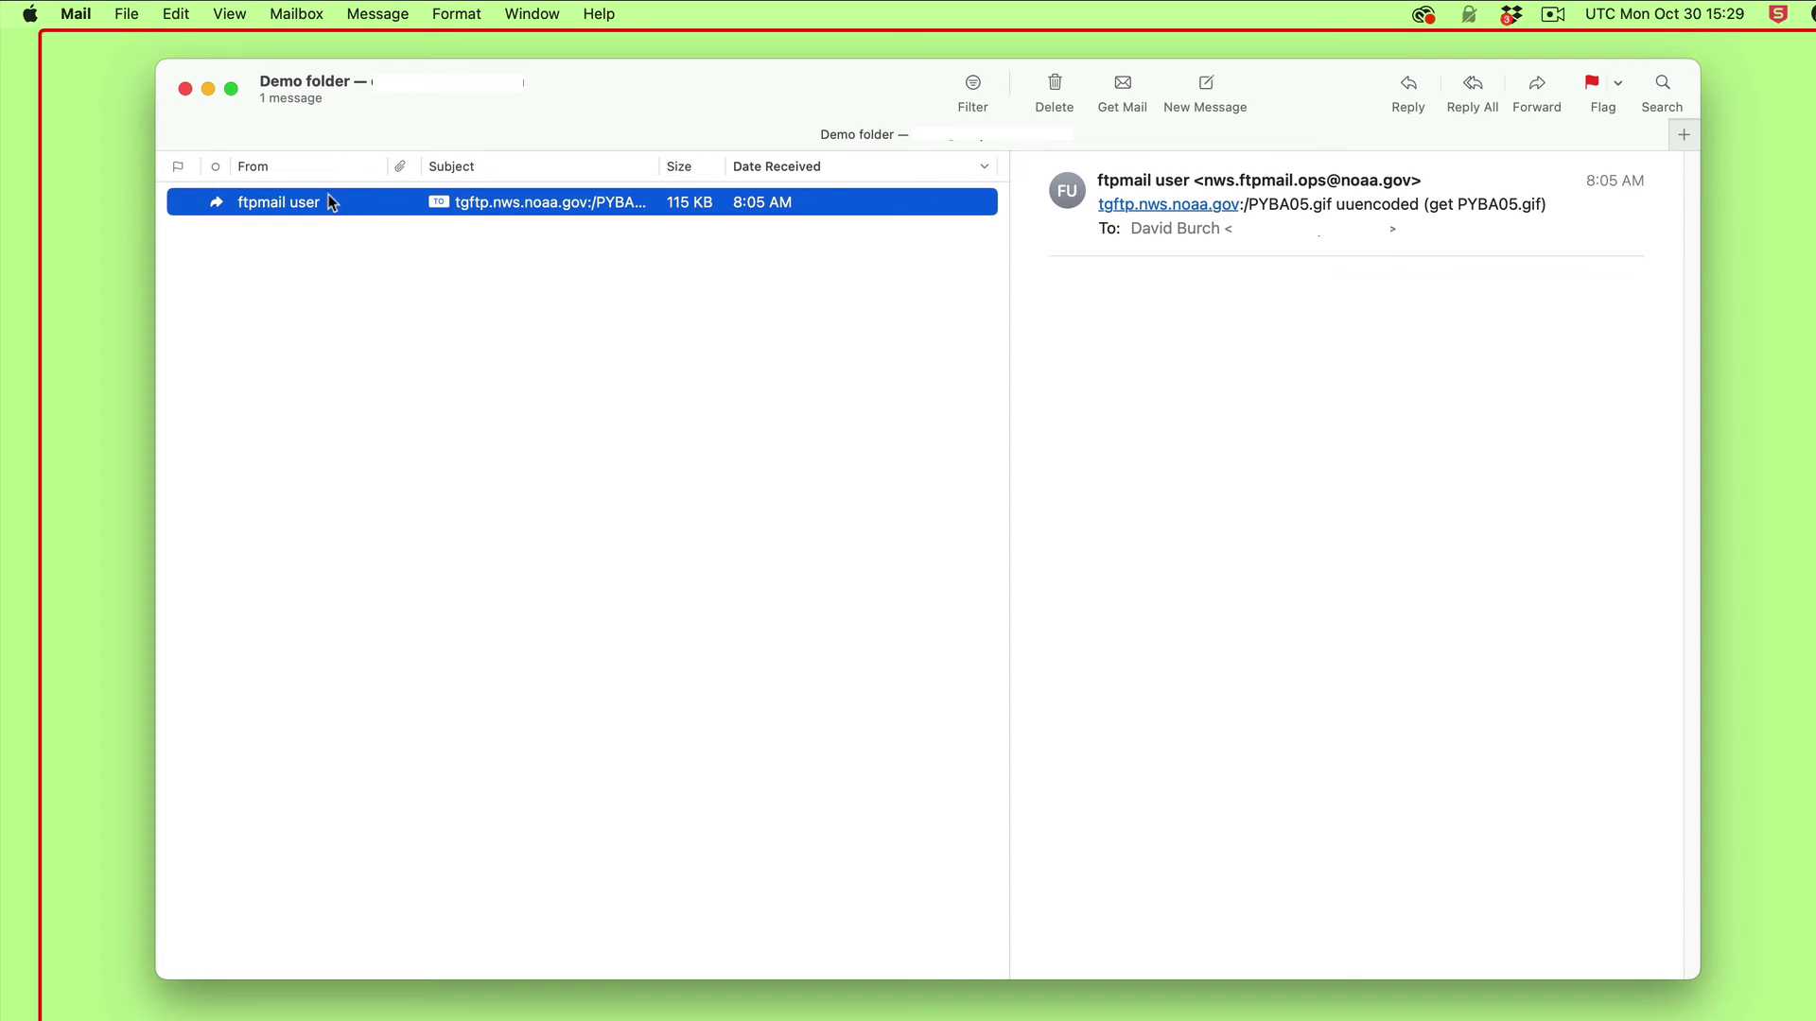
# Step: Forward the ftpmail message as an .eml attachment and bring up the attachment's options
pyautogui.rightClick(379, 209)
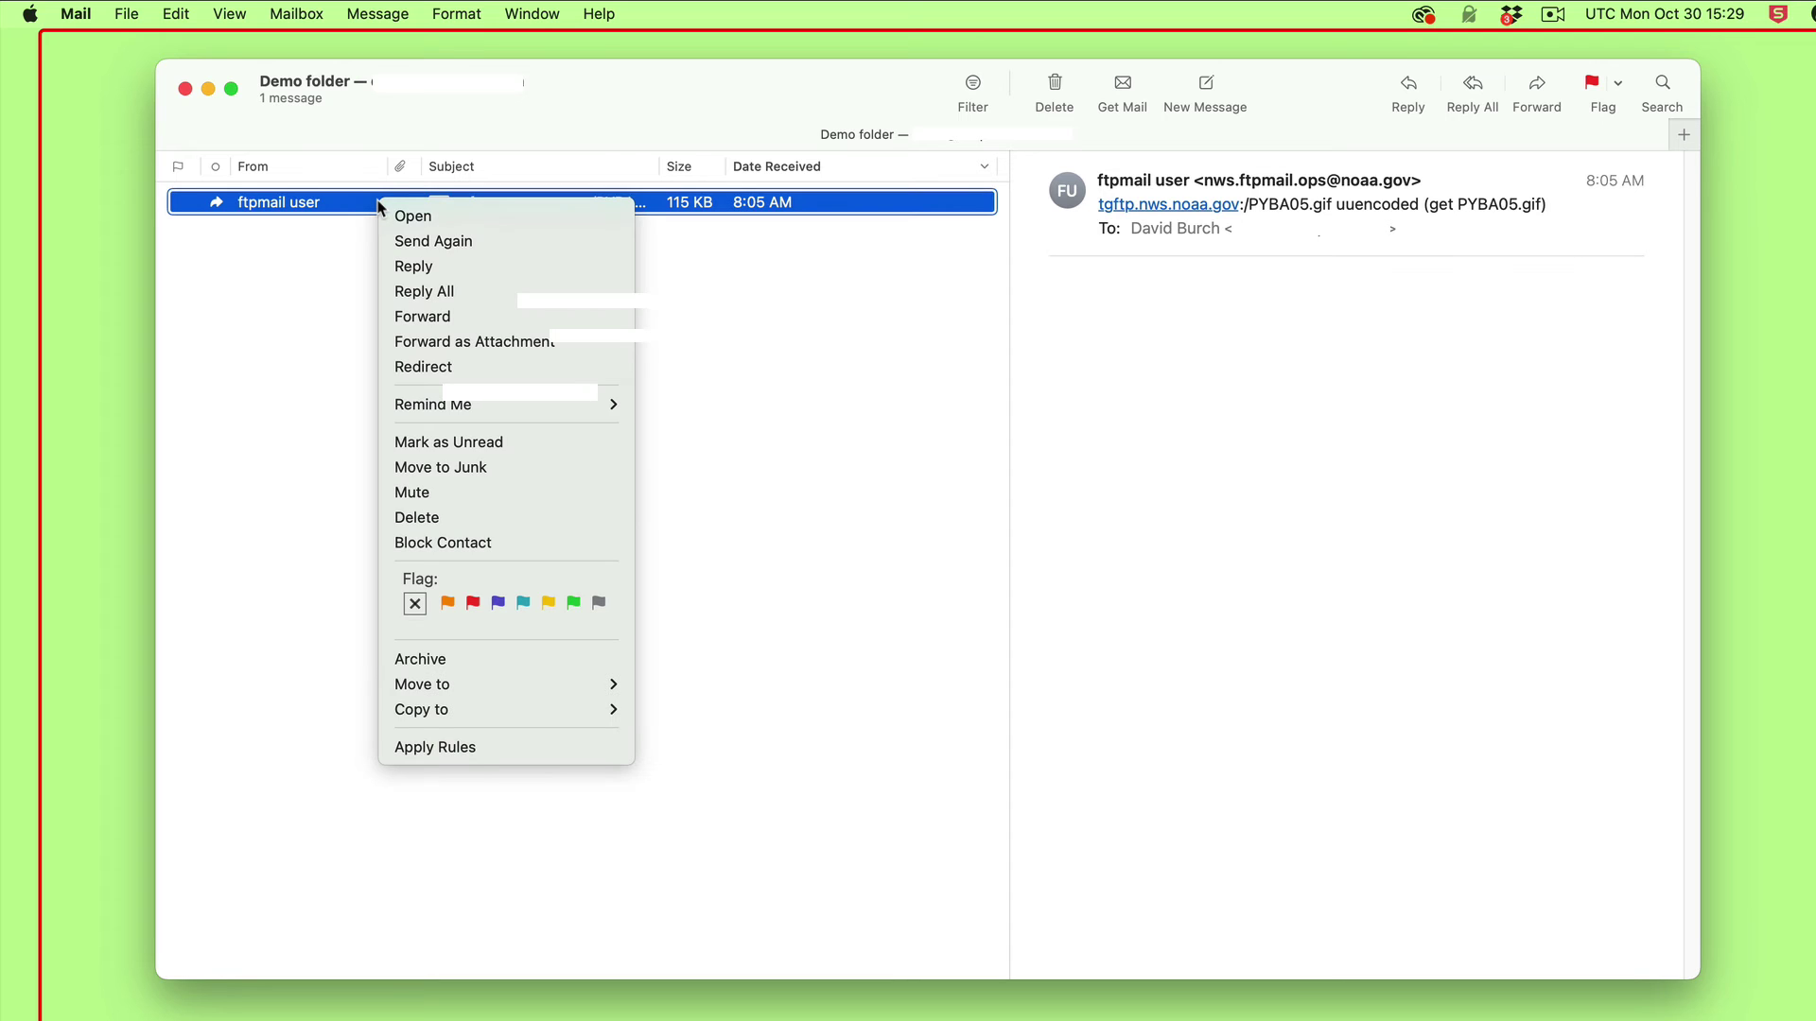
pyautogui.click(477, 345)
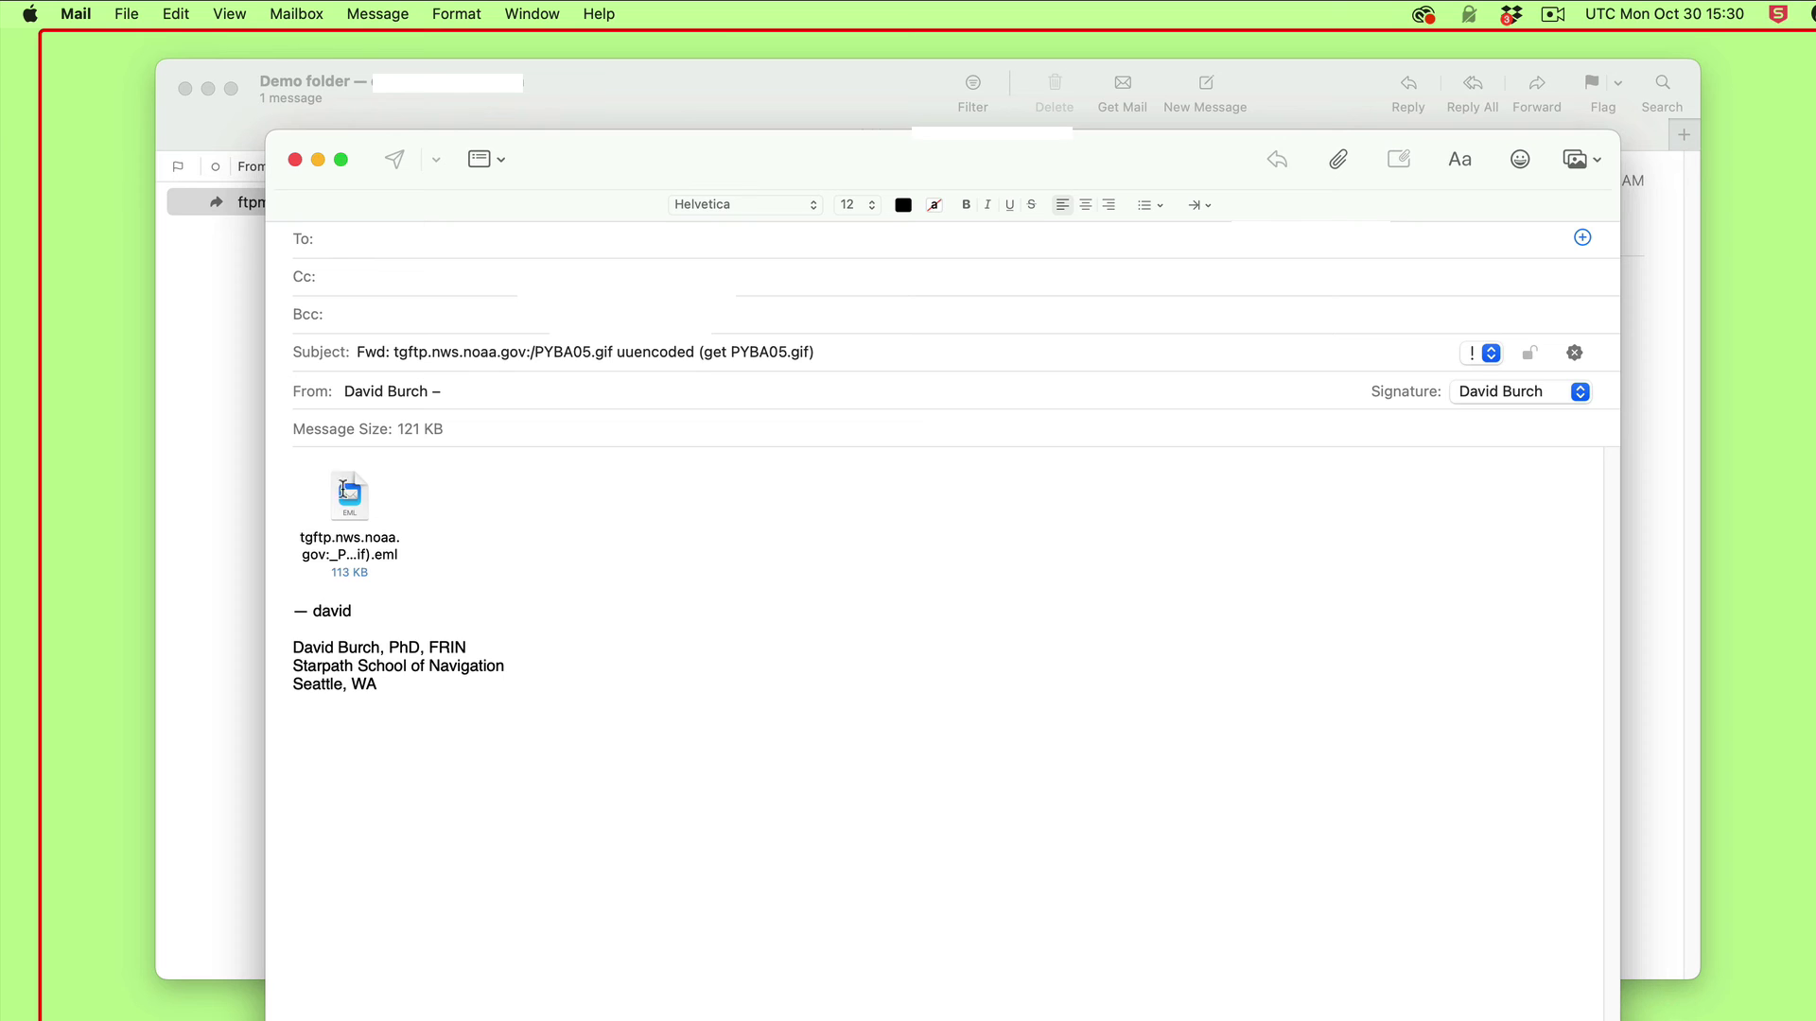
pyautogui.click(342, 508)
pyautogui.rightClick(341, 507)
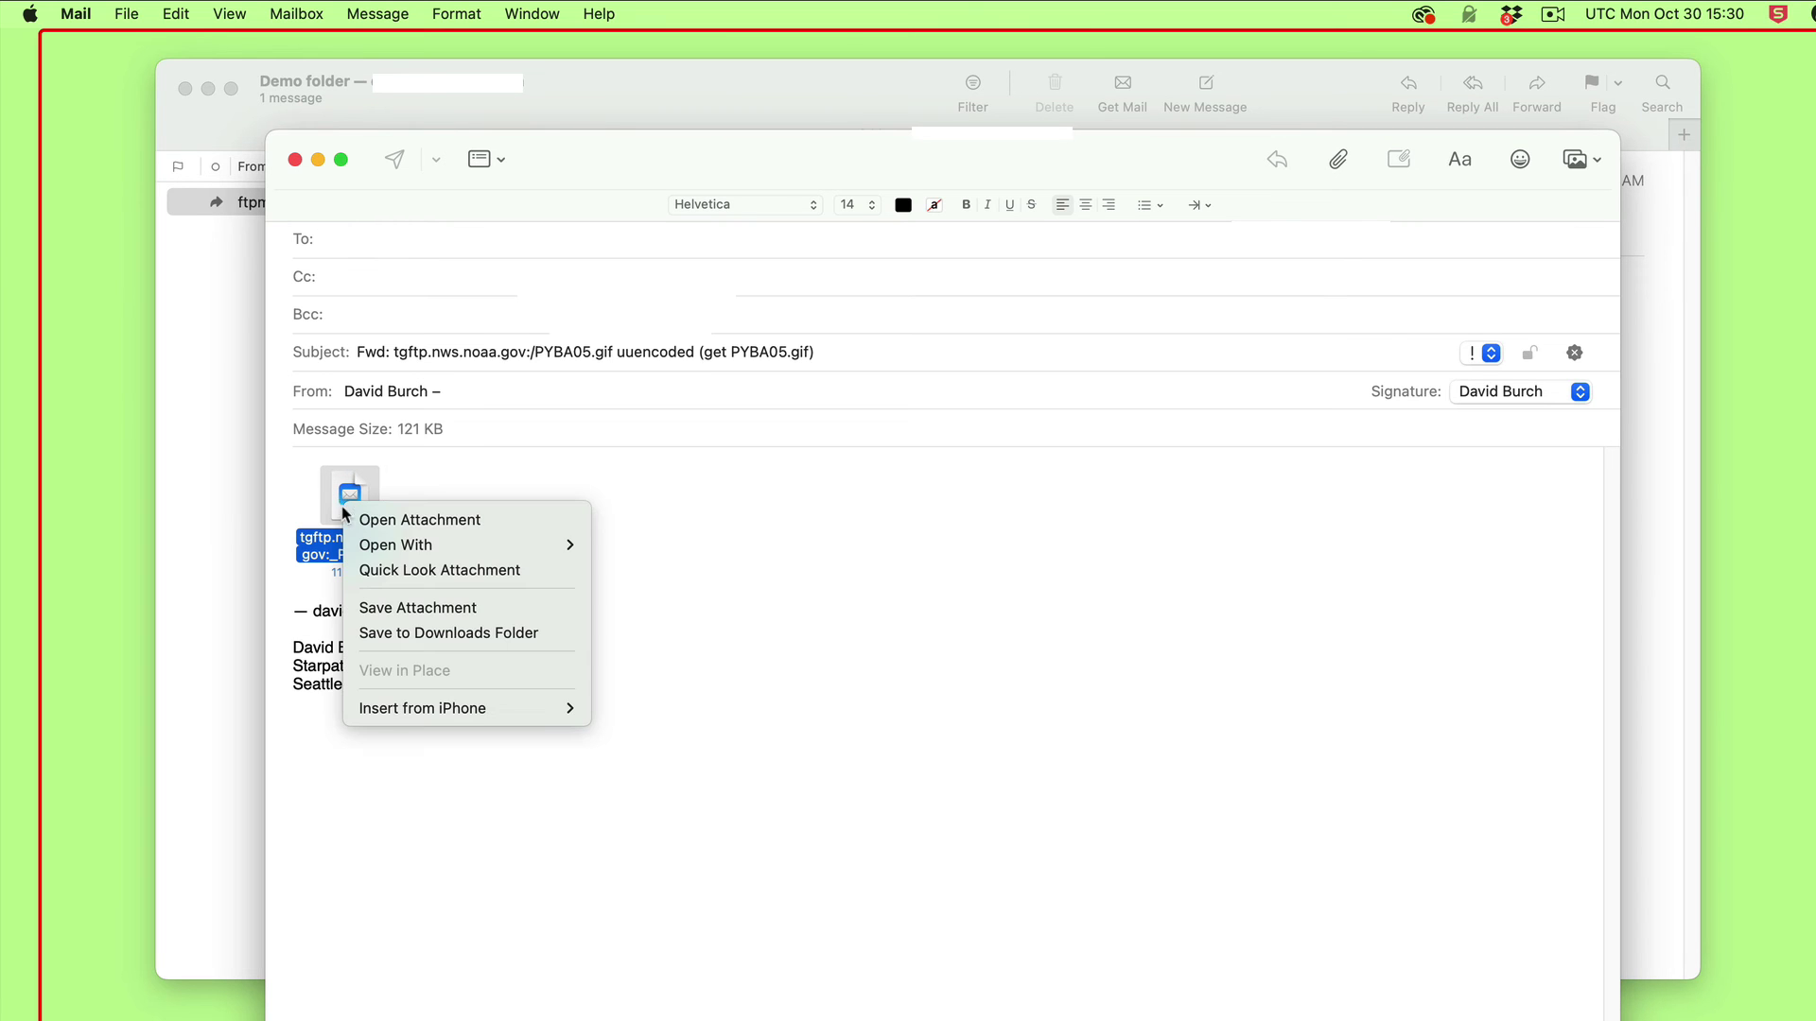
# Step: Open the attached .eml message to show the decoded Pacific surface analysis chart
pyautogui.click(414, 521)
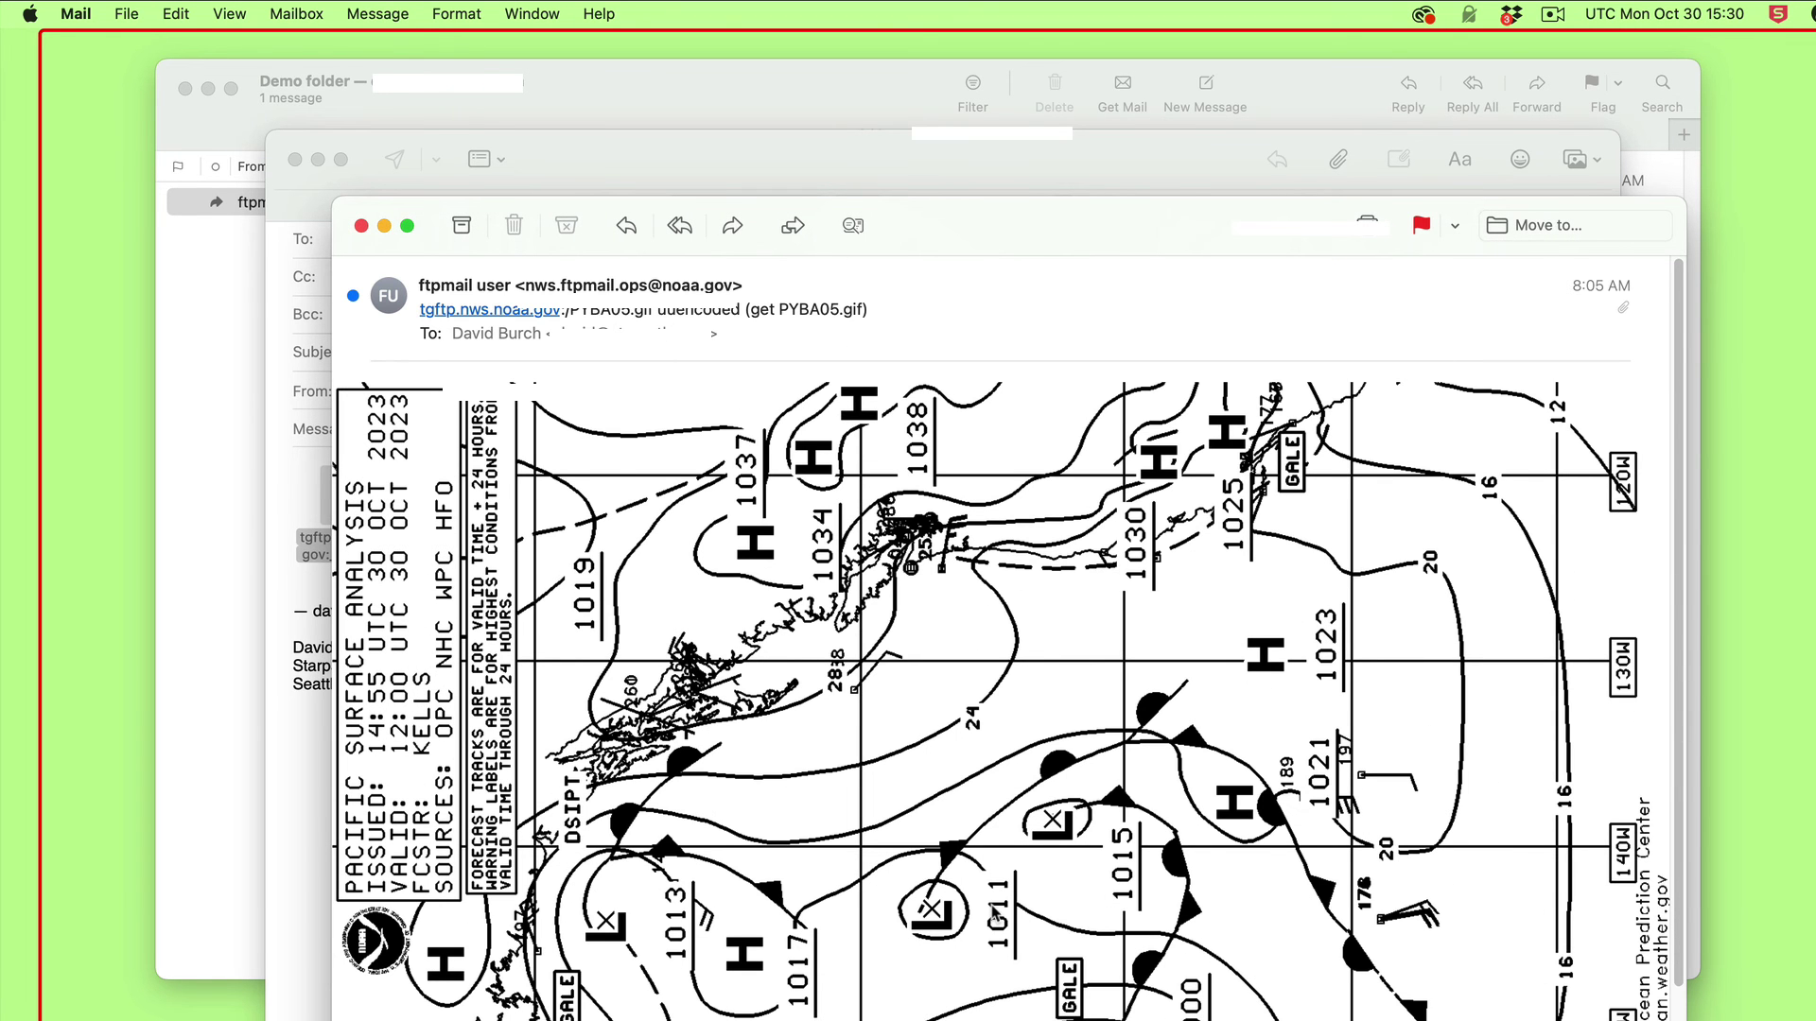
pyautogui.scroll(-5, 997, 915)
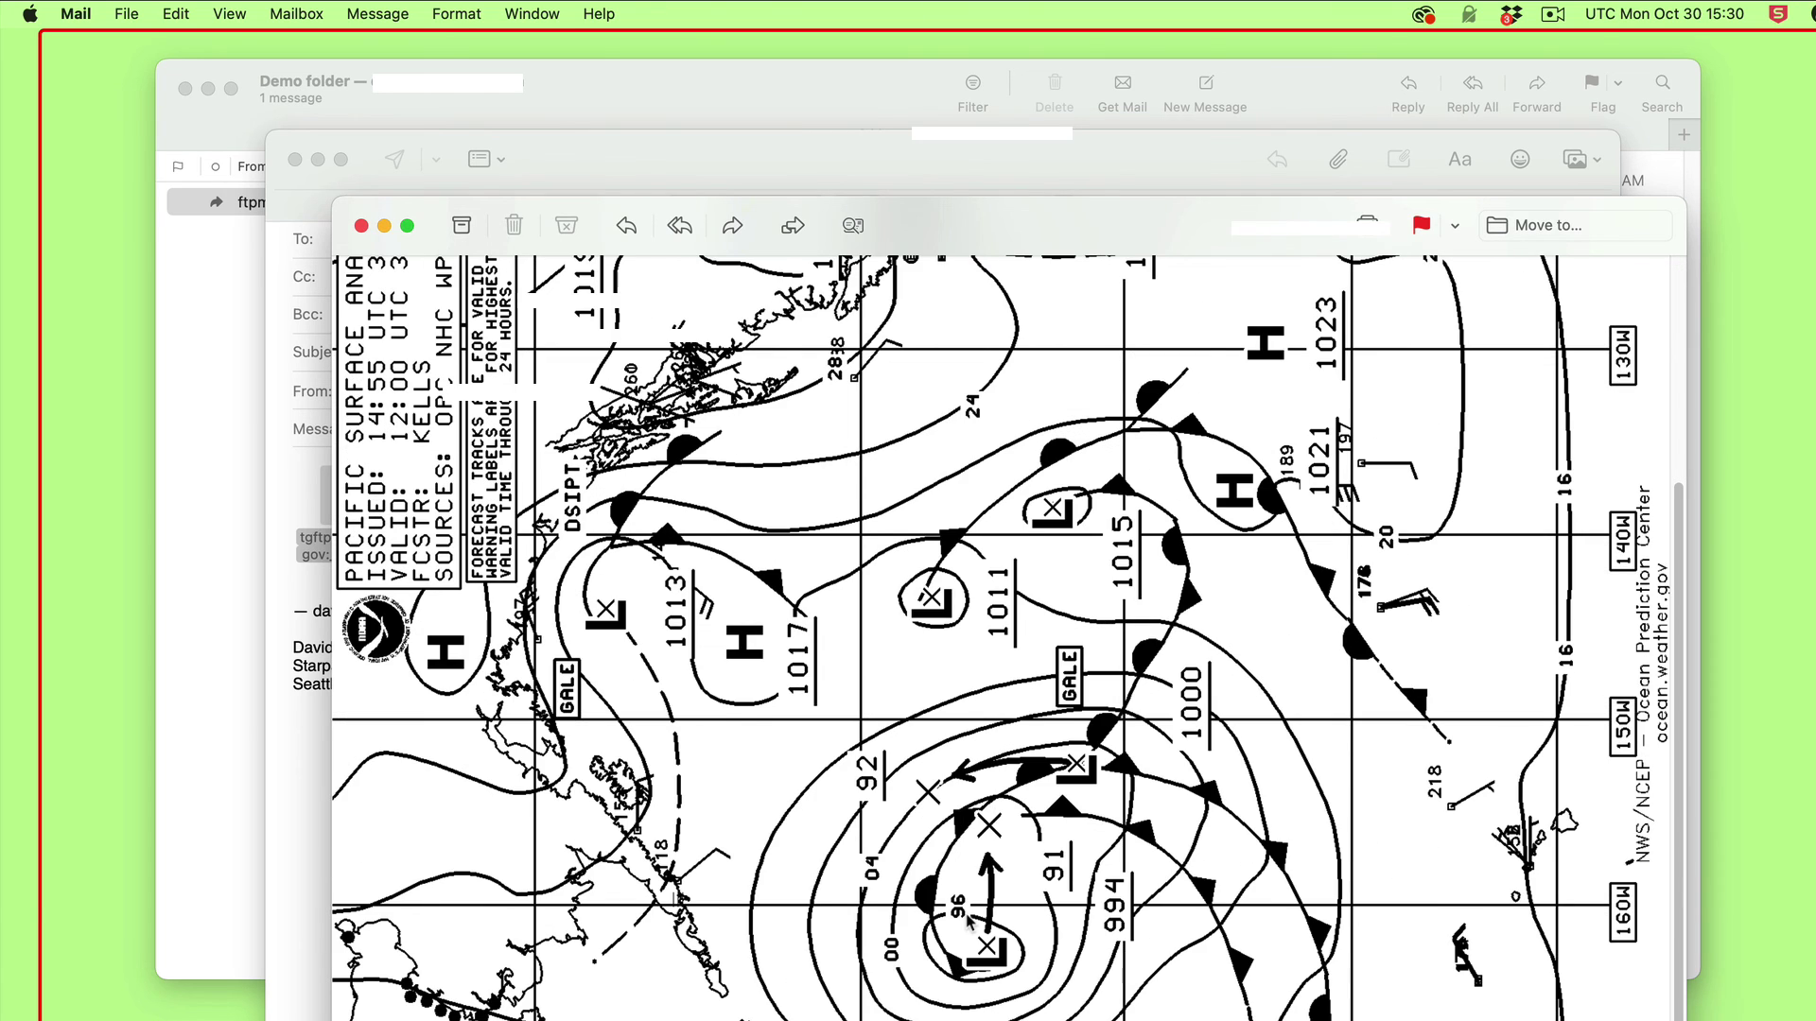
pyautogui.scroll(5, 973, 923)
pyautogui.scroll(-5, 972, 922)
pyautogui.scroll(5, 972, 922)
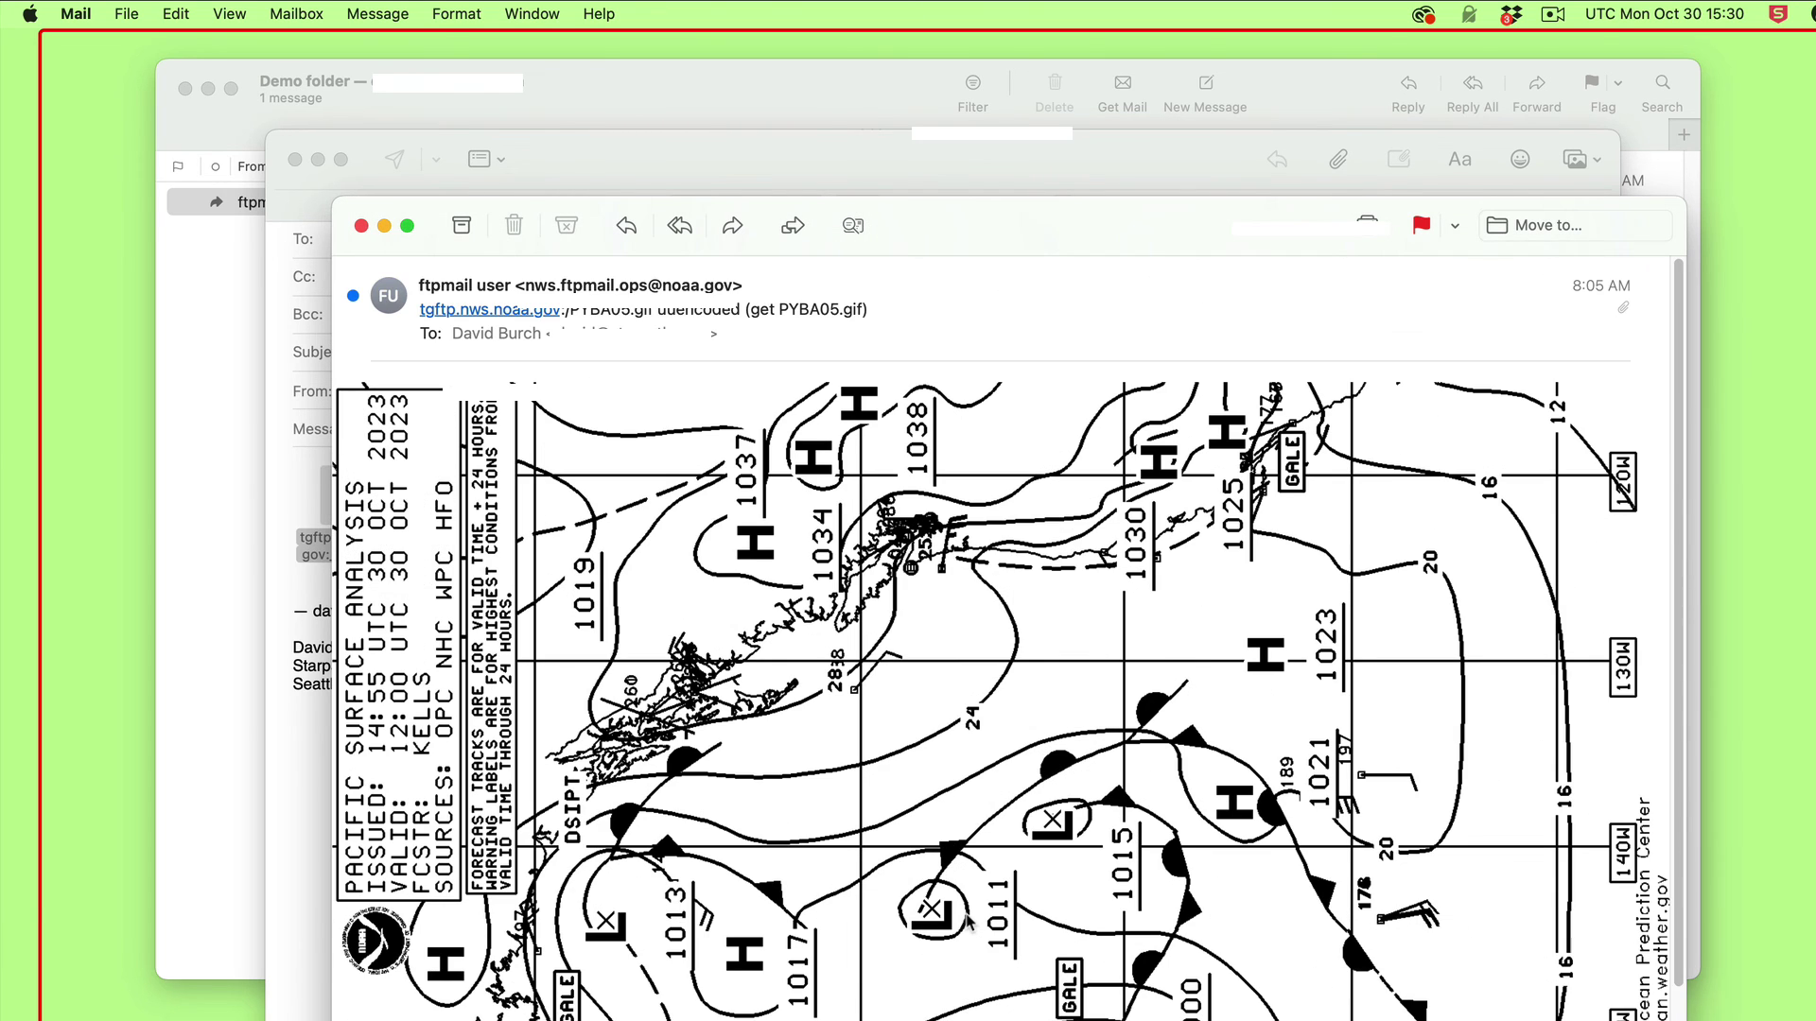